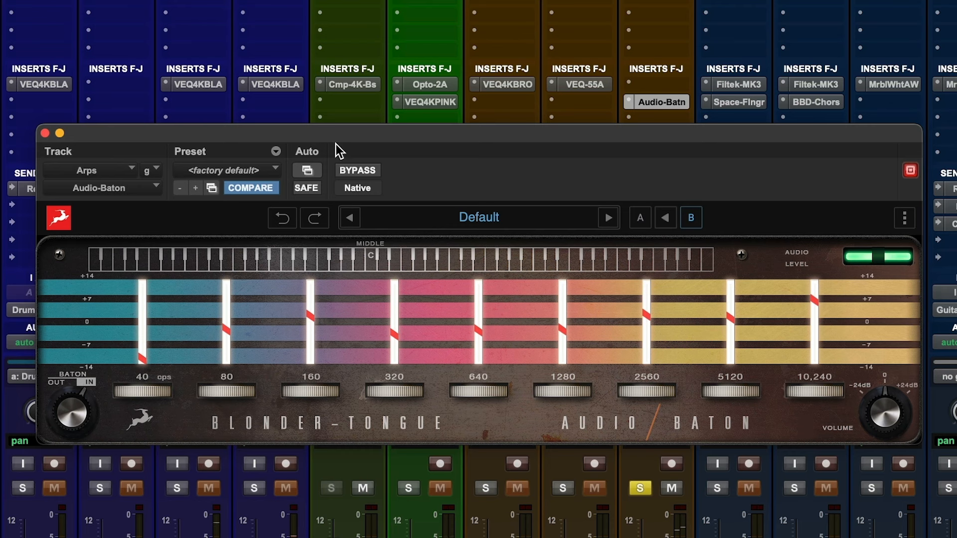
Step: Bypass and re-enable the Audio-Baton EQ on the Arps track to compare its sound
click(355, 170)
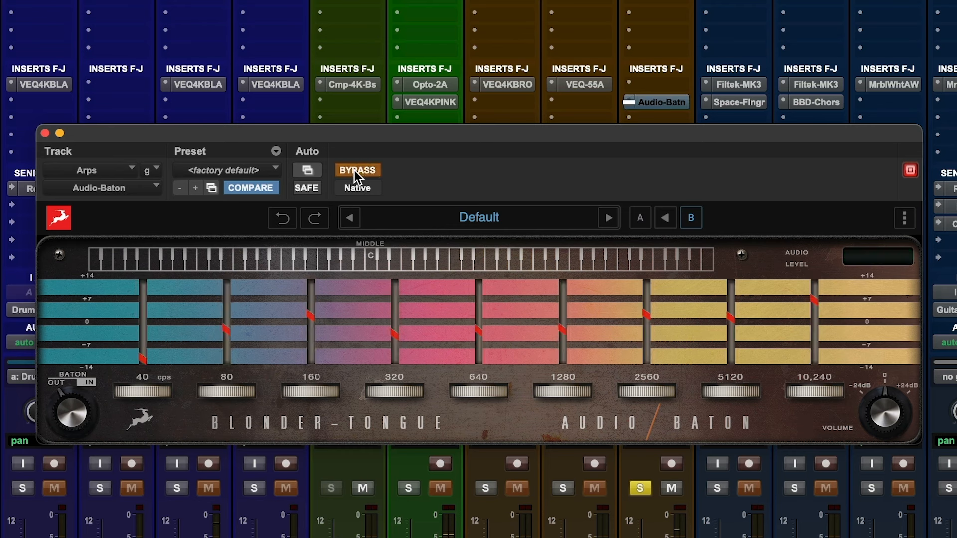
click(354, 170)
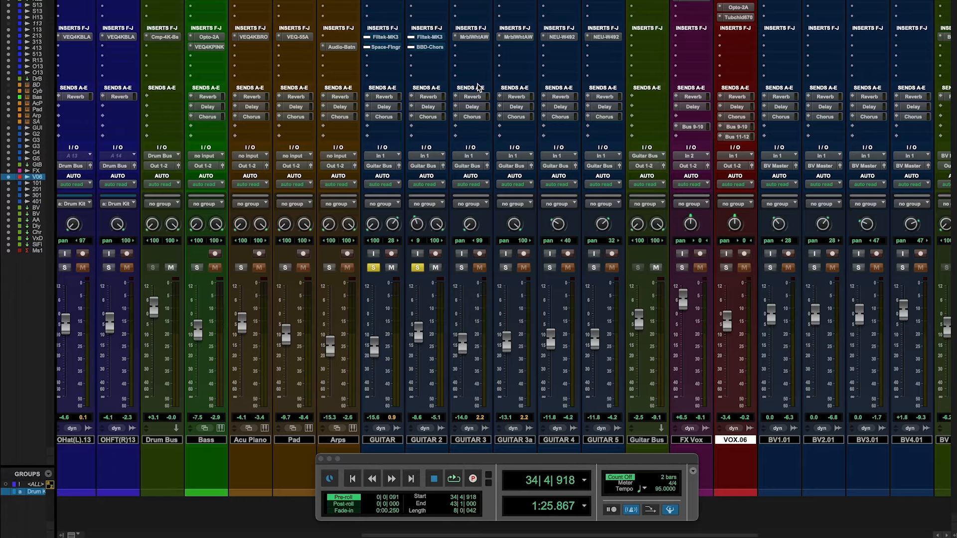
Step: Take the Filtek-MK3 EQs on GUITAR and GUITAR 2 out of bypass during playback
key(space)
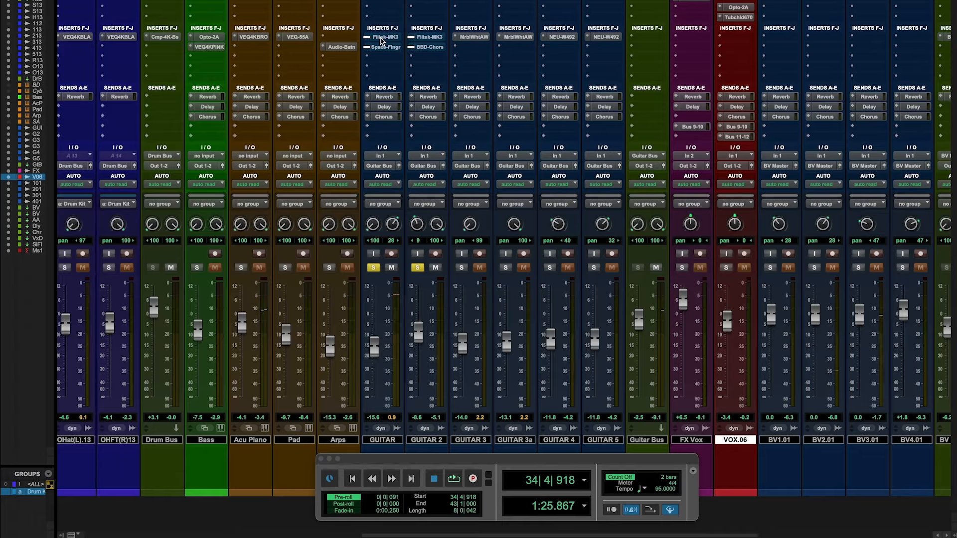
click(381, 37)
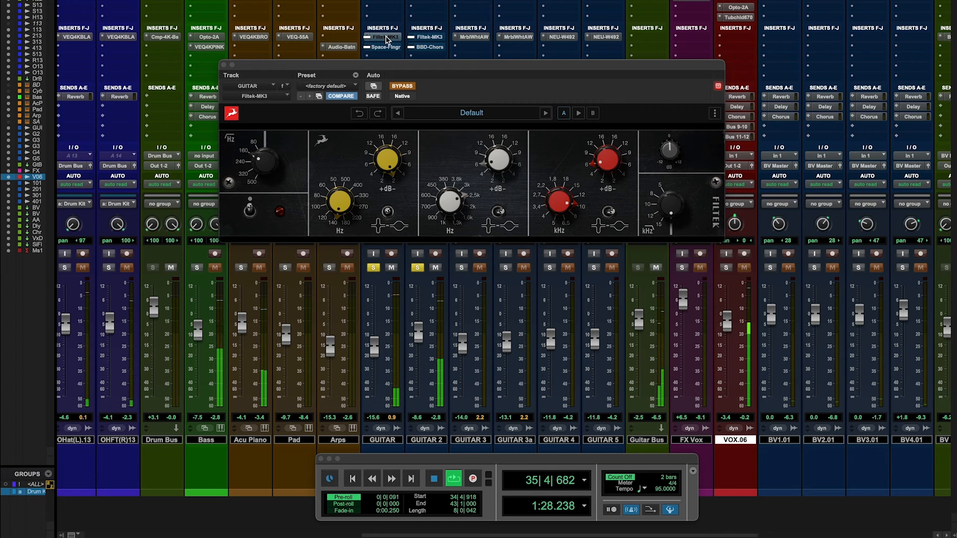
super+click(386, 37)
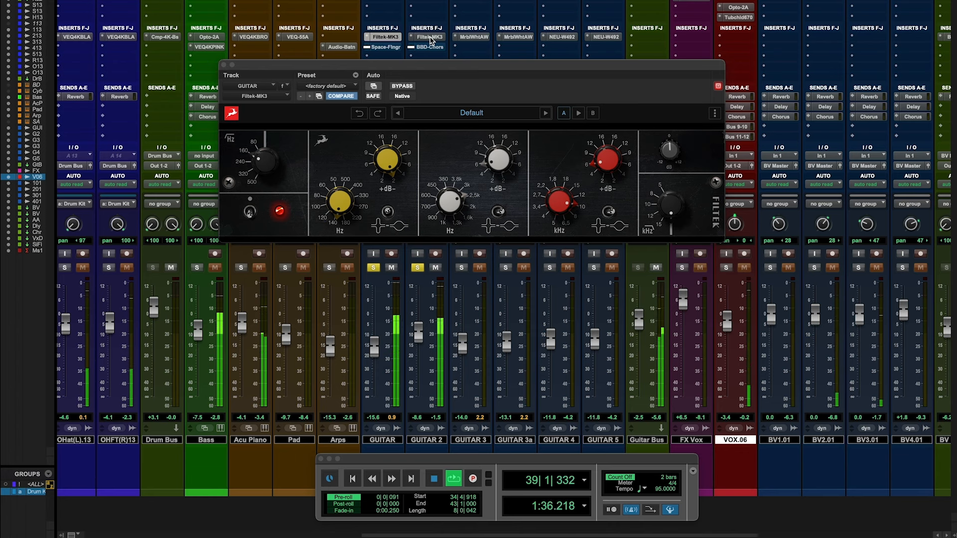
key(space)
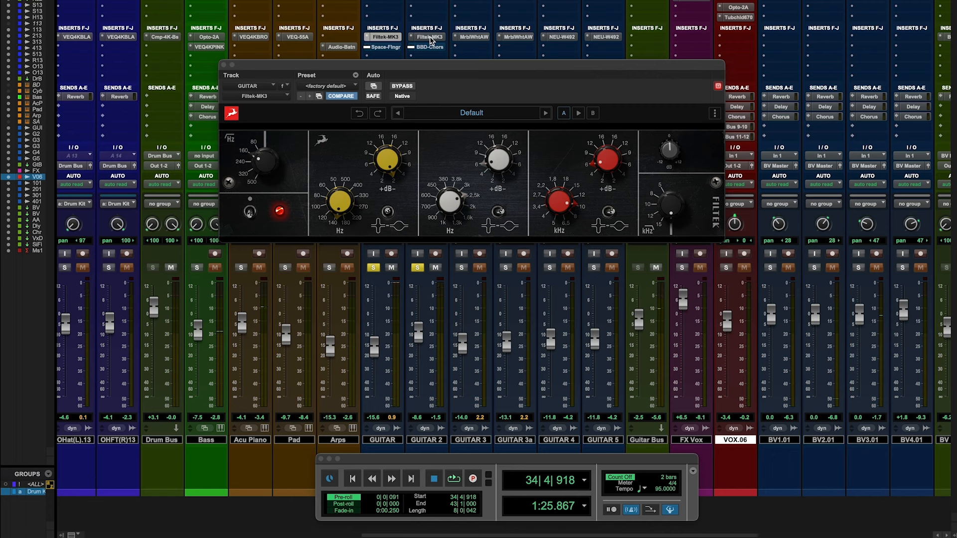
Step: Open Space-Flanger on GUITAR and BBD-Chorus on GUITAR 2 side by side, and take both out of bypass
click(382, 47)
drag(374, 67, 204, 64)
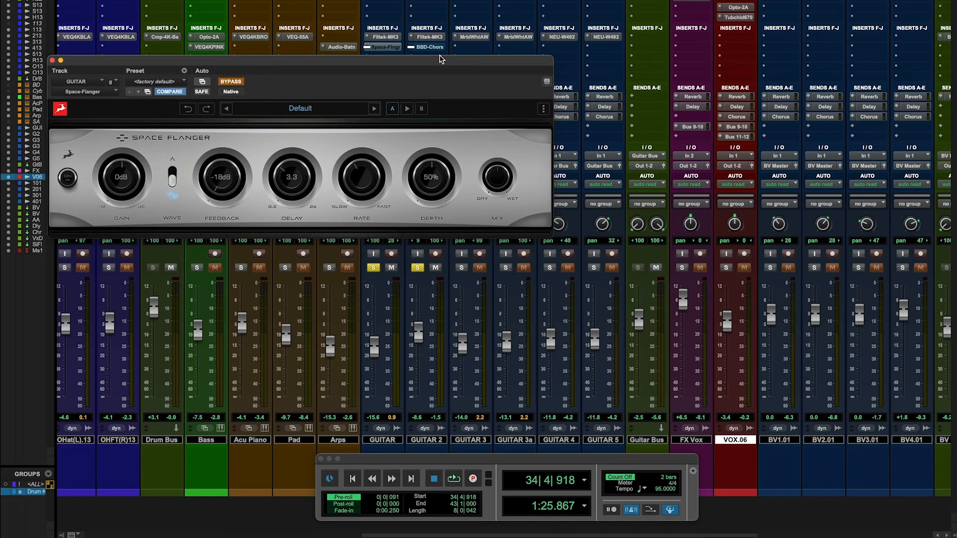
click(428, 47)
drag(422, 61, 751, 244)
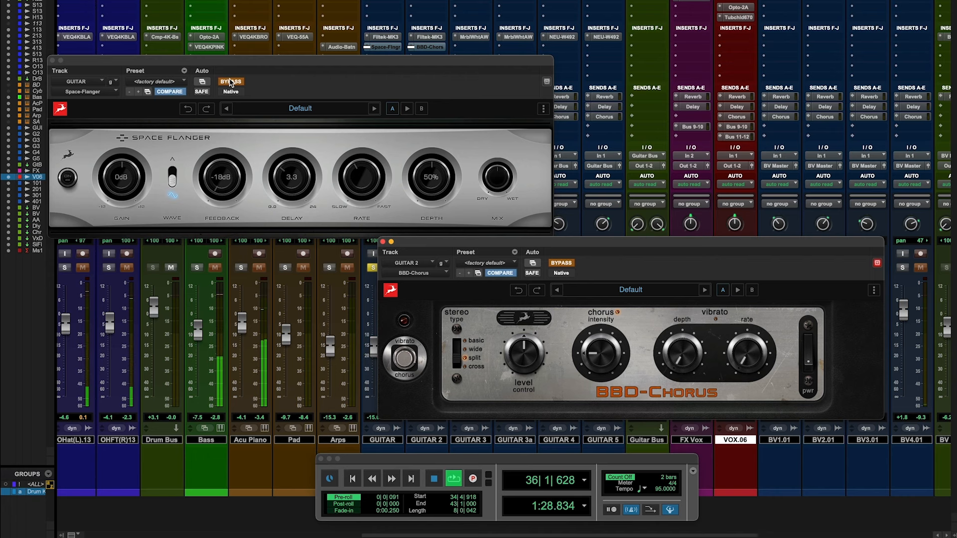
click(230, 82)
click(562, 264)
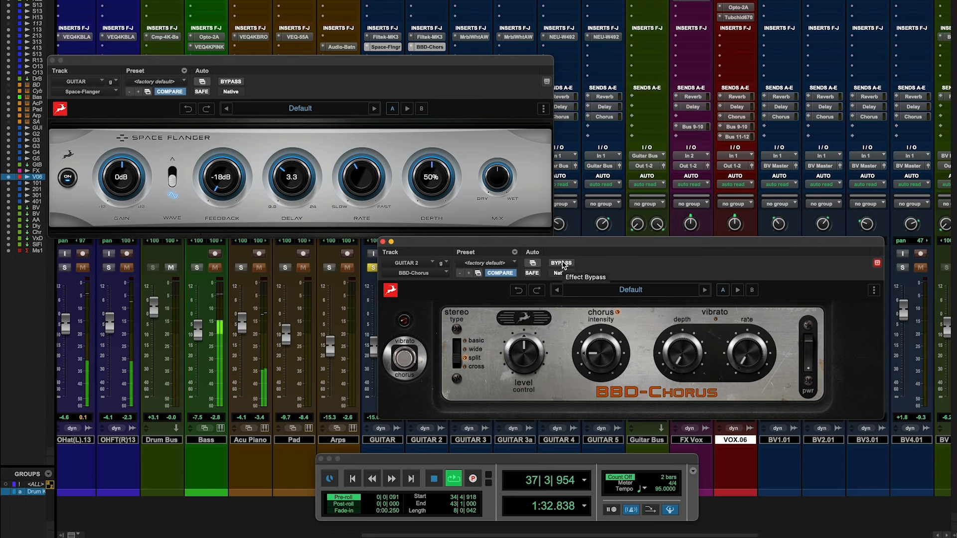
drag(421, 248, 428, 288)
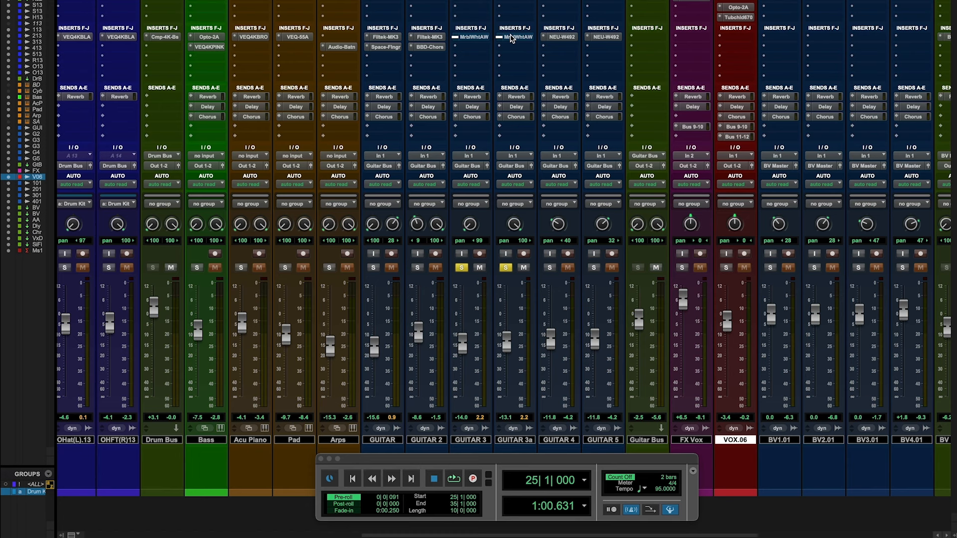
Step: Take the MarbleWhite-AutoWah inserts on GUITAR 3 and GUITAR 3a out of bypass during playback
key(space)
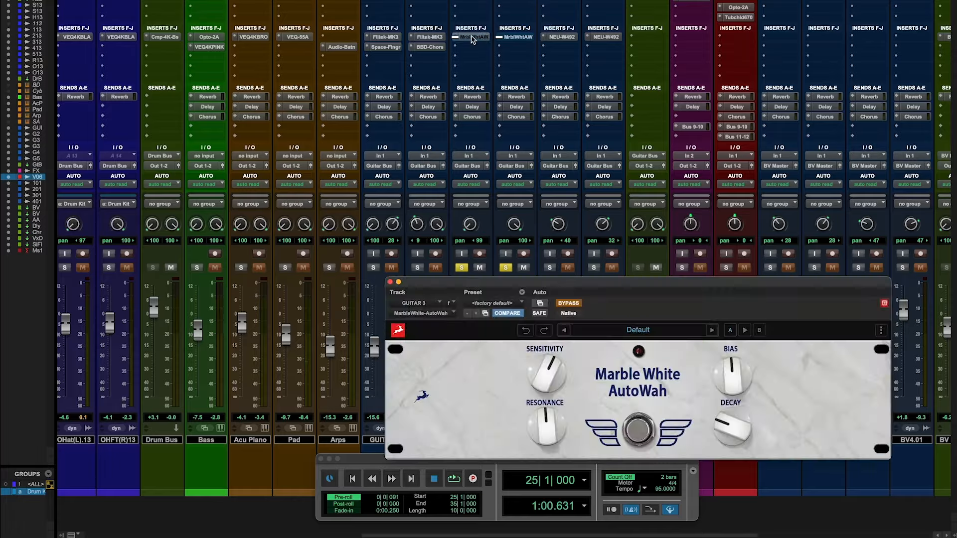
drag(516, 286, 261, 116)
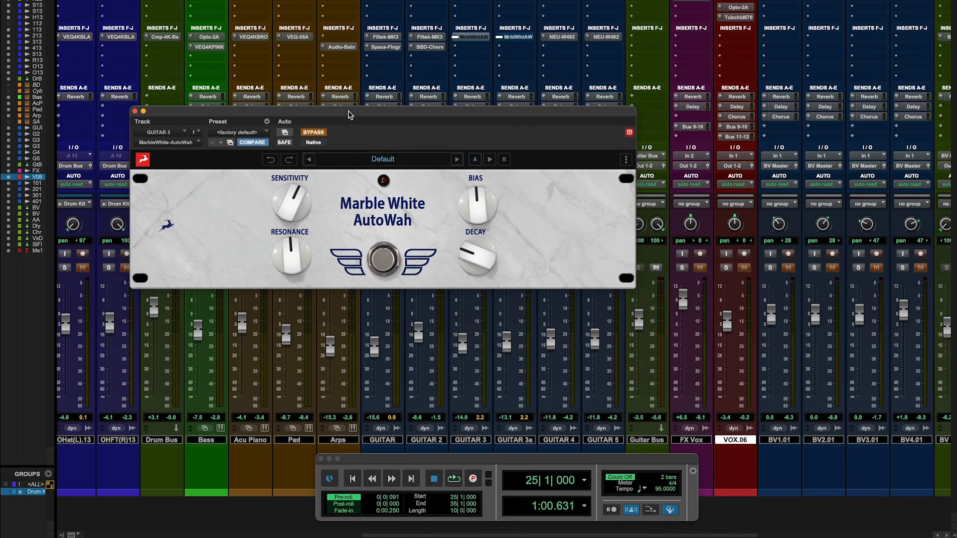
drag(349, 114, 328, 115)
key(space)
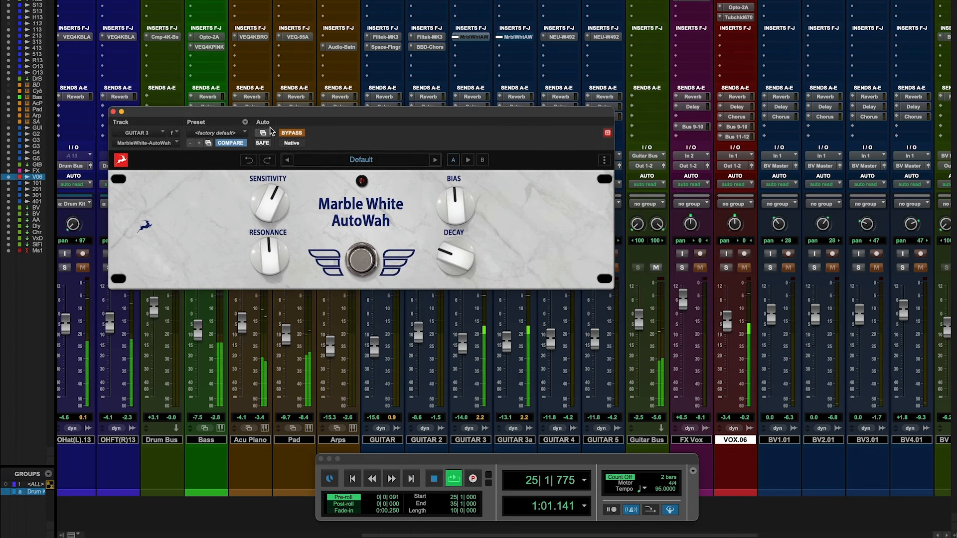
click(288, 135)
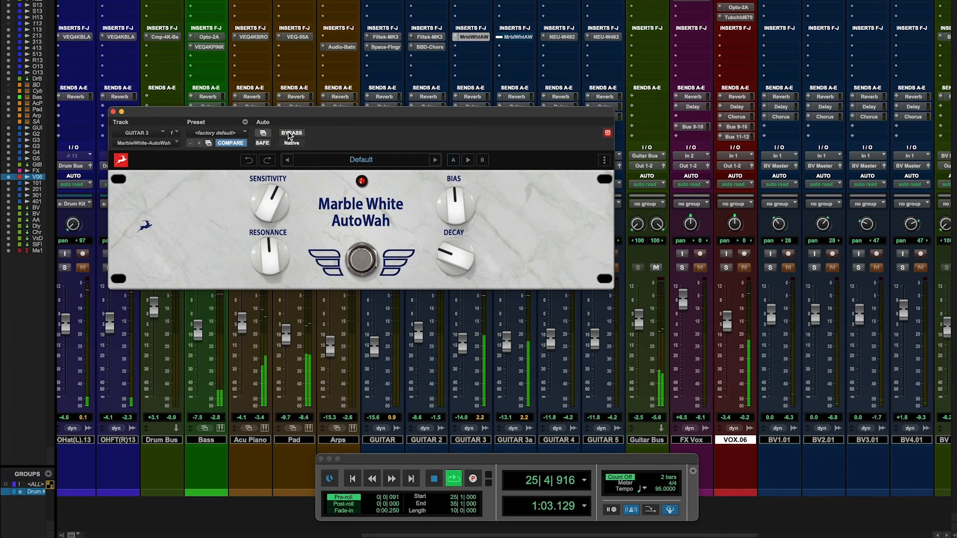
super+click(514, 39)
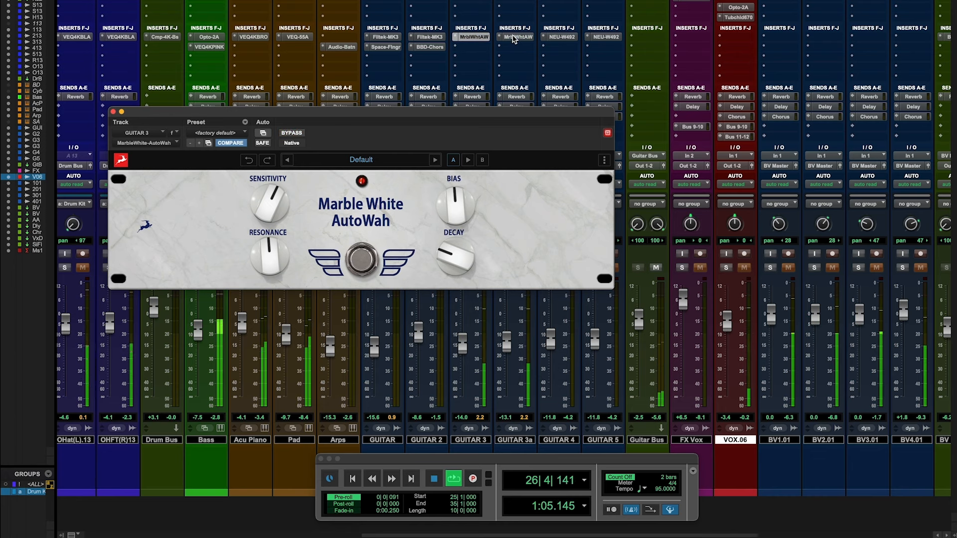
Step: Unsolo GUITAR 3 and GUITAR 3a to hear them in the full mix
drag(441, 114, 571, 277)
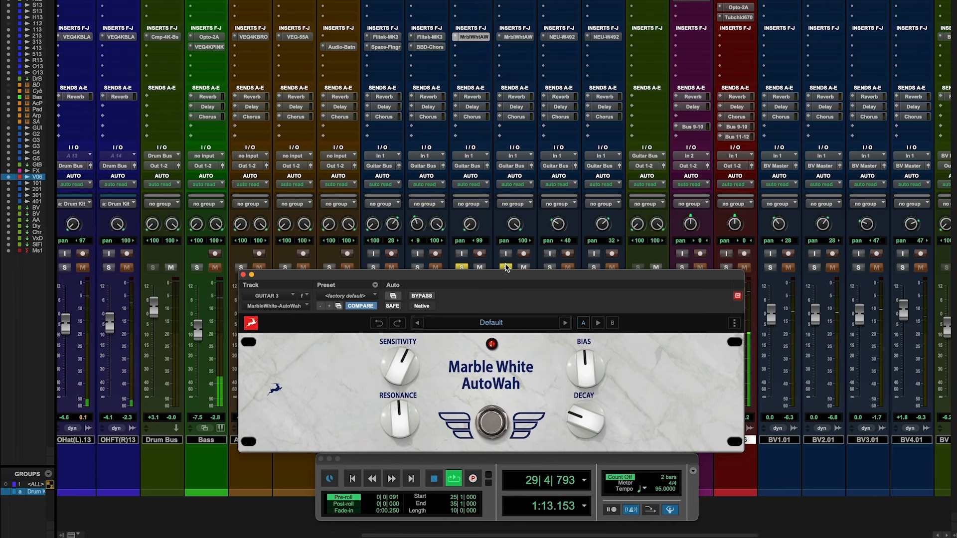
click(461, 268)
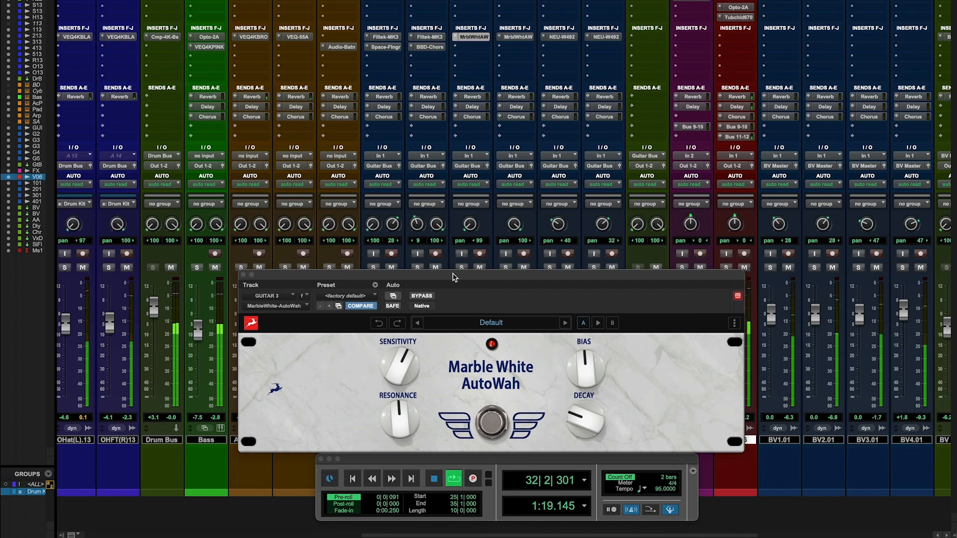
key(space)
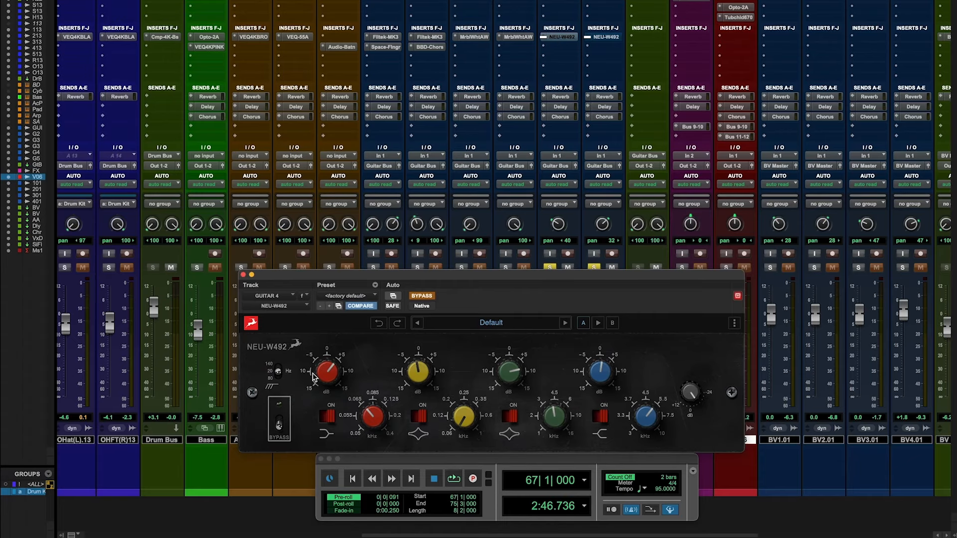
Step: Take the NEU-W492 EQs on GUITAR 4 and GUITAR 5 out of bypass during playback
drag(422, 282, 337, 92)
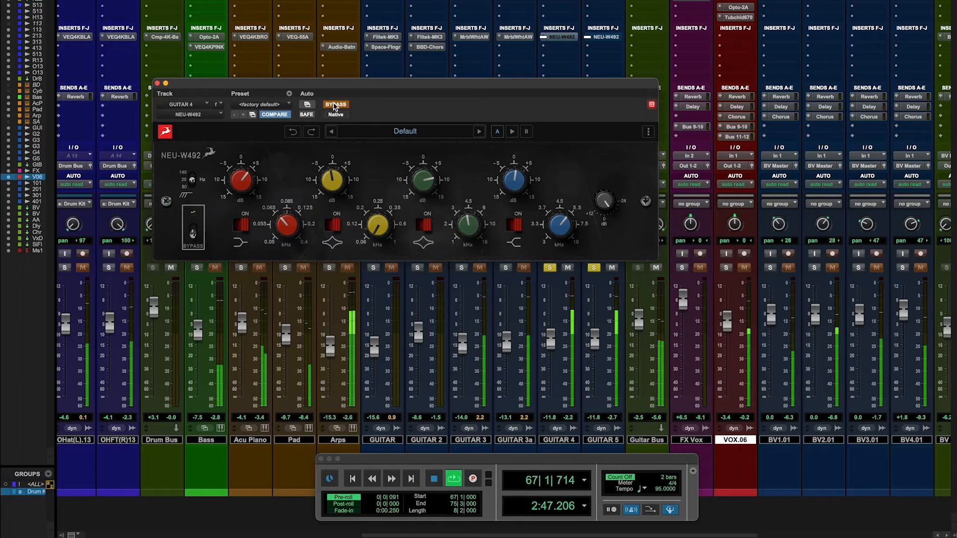
click(334, 105)
super+click(606, 37)
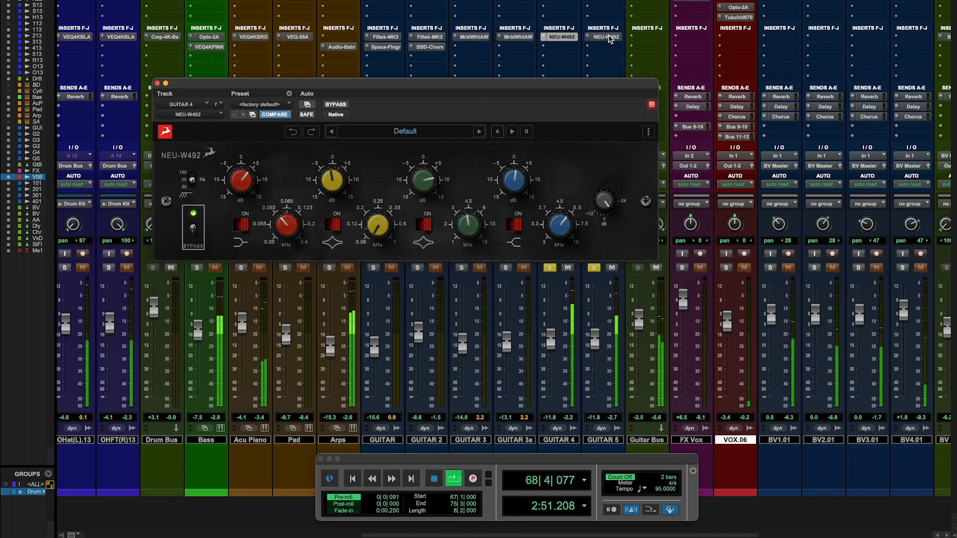
Step: Compare GUITAR 4 and GUITAR 5 with NEU-W492 bypassed and active, and close the plug-in window
super+click(568, 39)
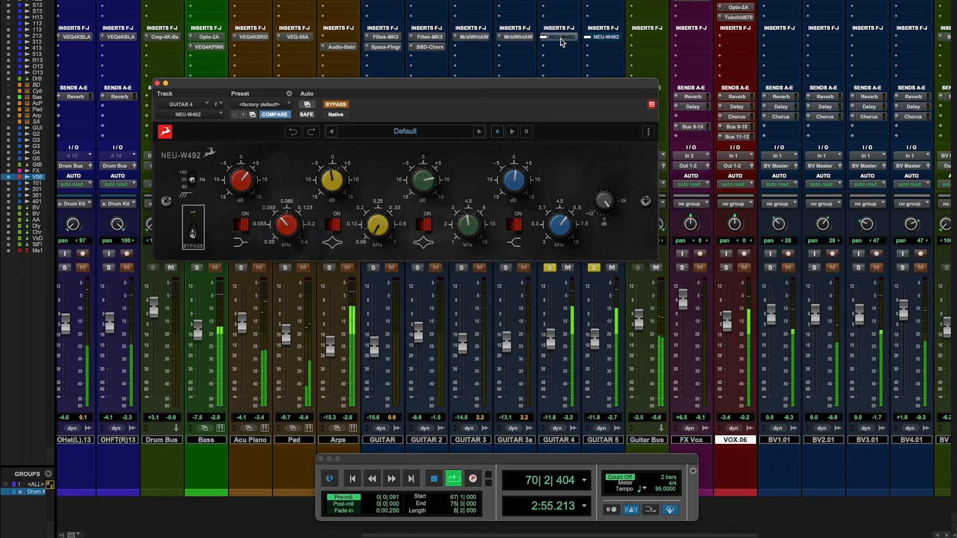
super+click(562, 39)
super+click(604, 39)
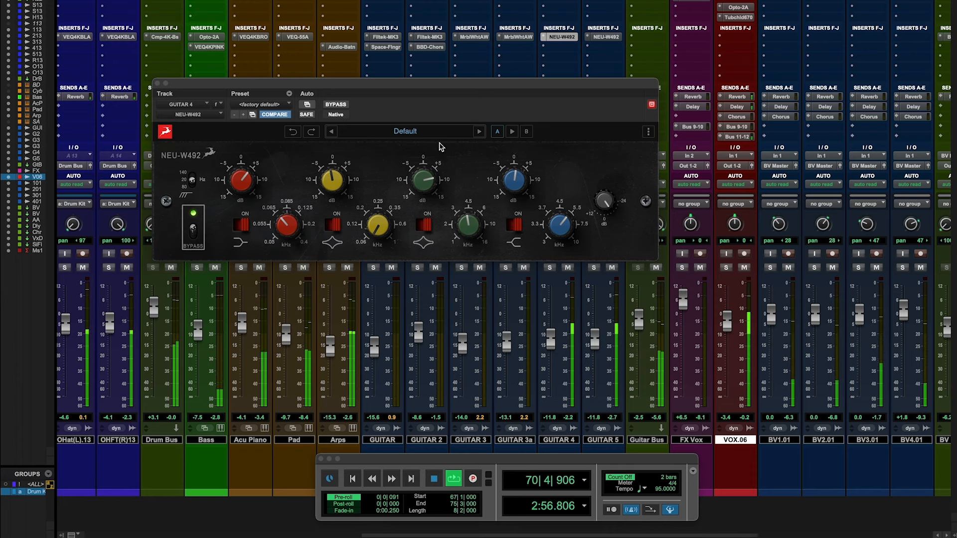
click(157, 84)
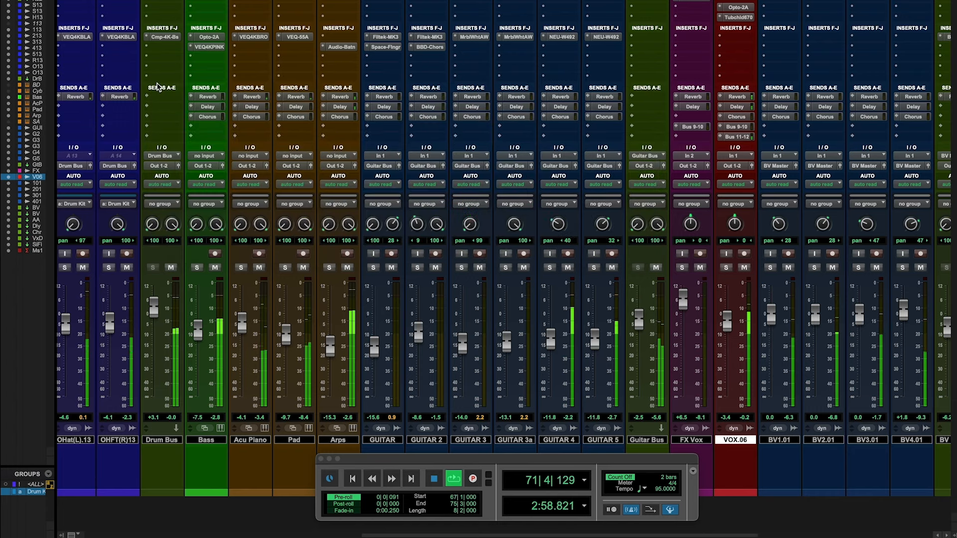
key(space)
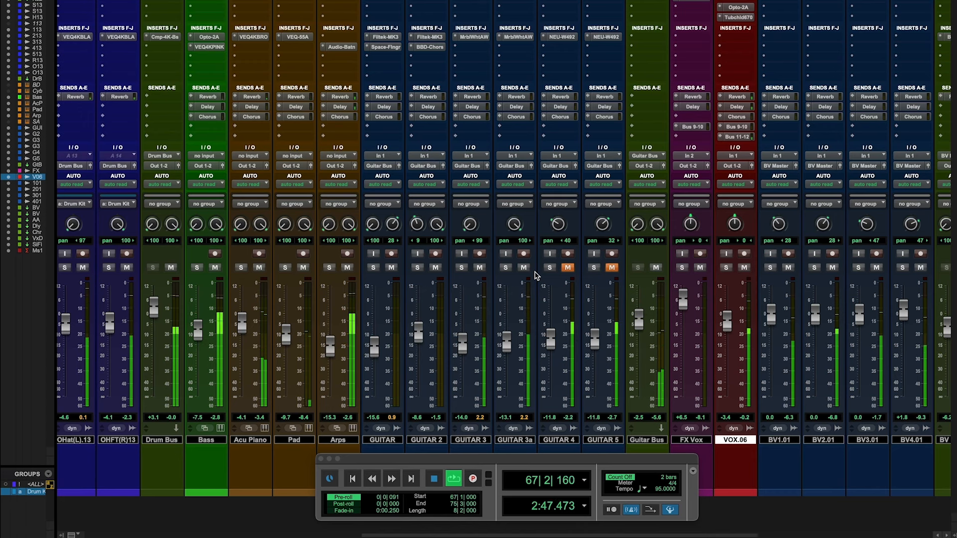
Step: Toggle the mutes on GUITAR 4 and GUITAR 5 during playback to compare the mix with and without them
click(567, 268)
click(612, 268)
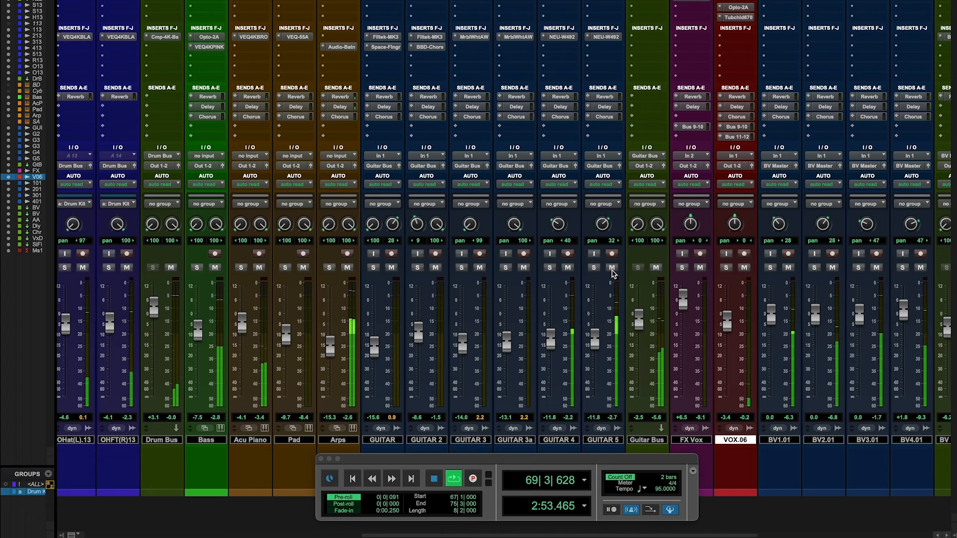
click(568, 268)
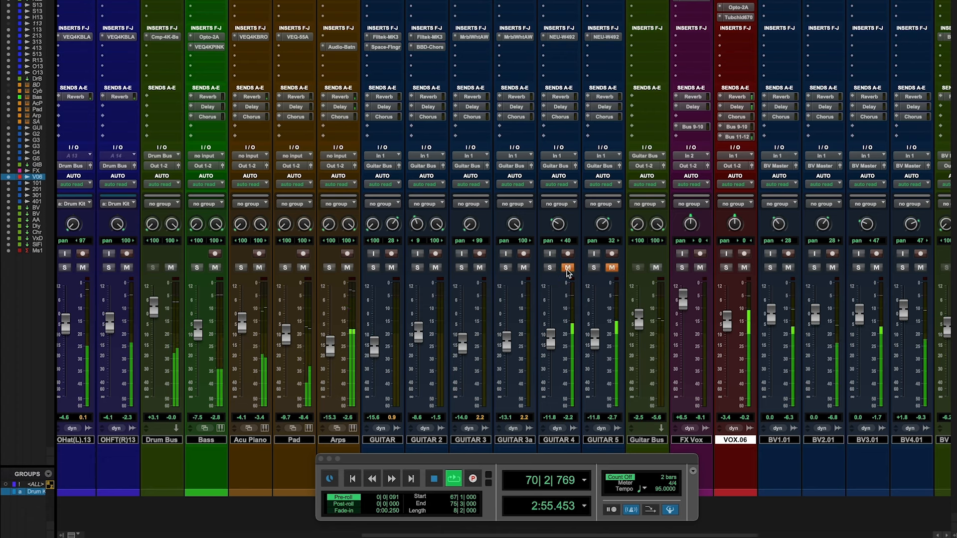
click(568, 267)
click(612, 267)
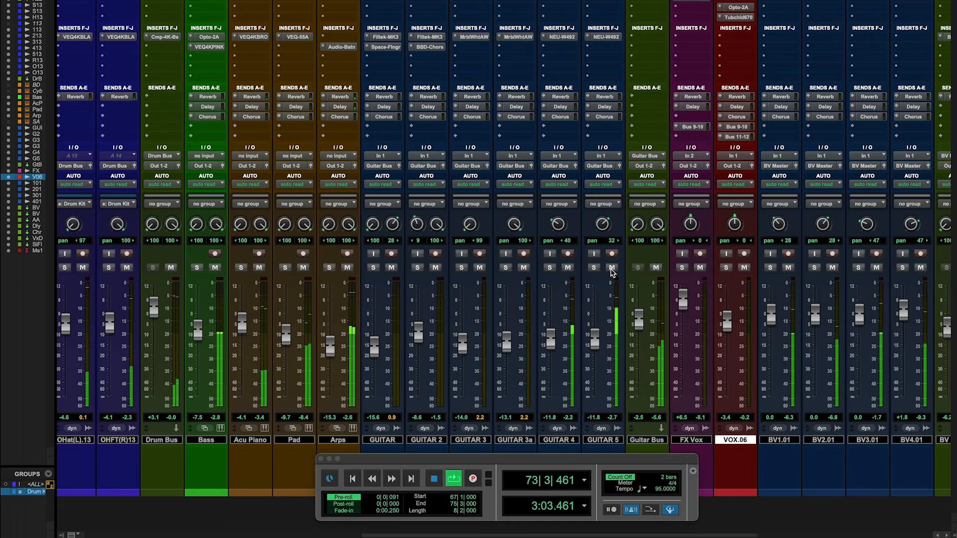
key(space)
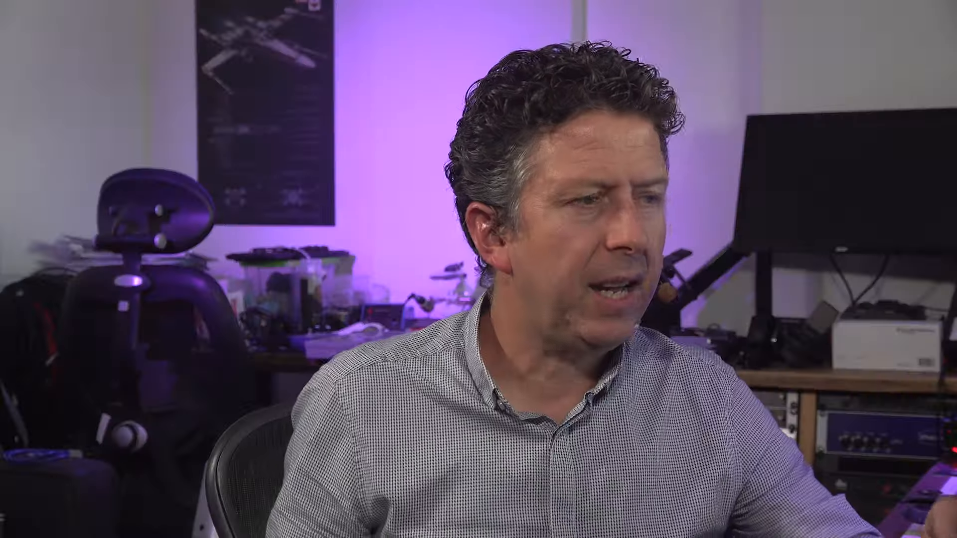
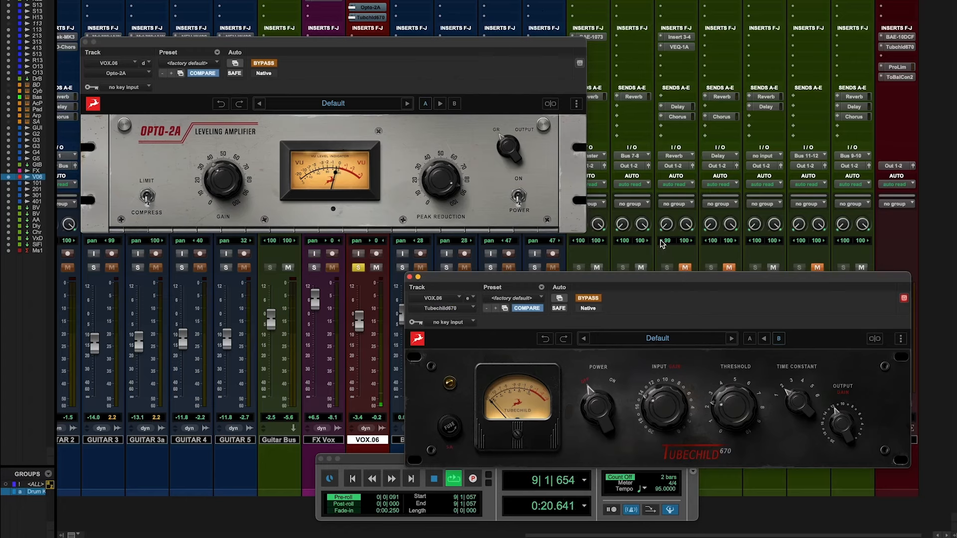
Step: Take Opto-2A and Tubechild670 on VOX.06 out of bypass, and unsolo the vocal to hear it in the mix
click(263, 63)
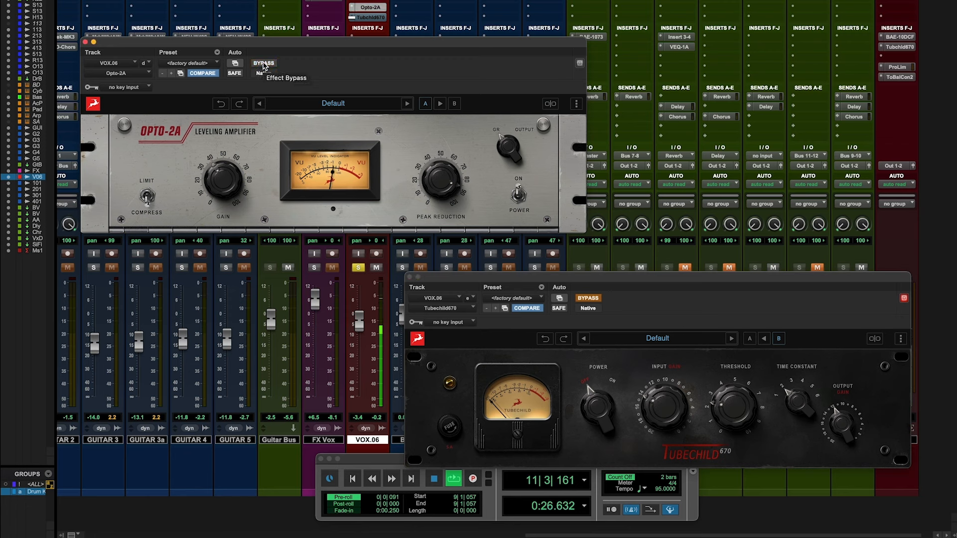
click(587, 299)
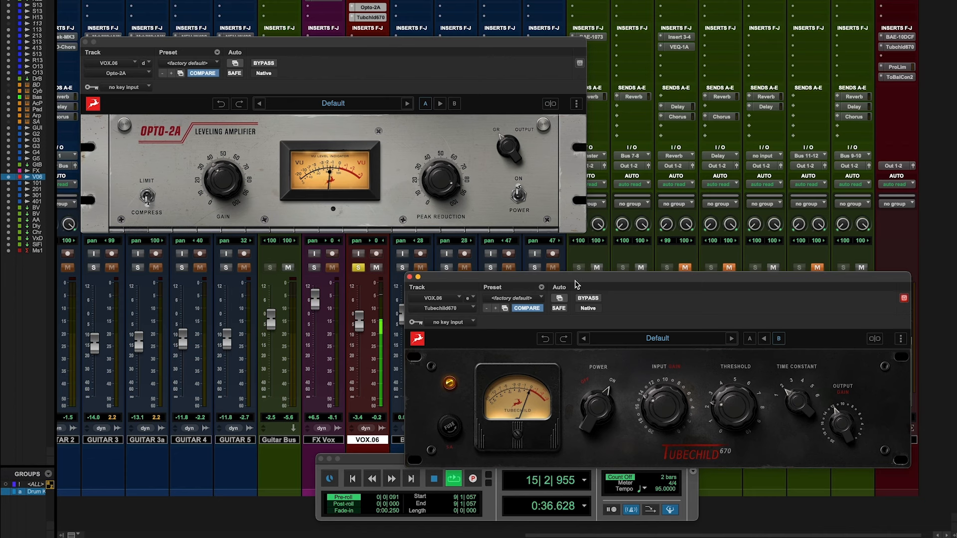
click(357, 268)
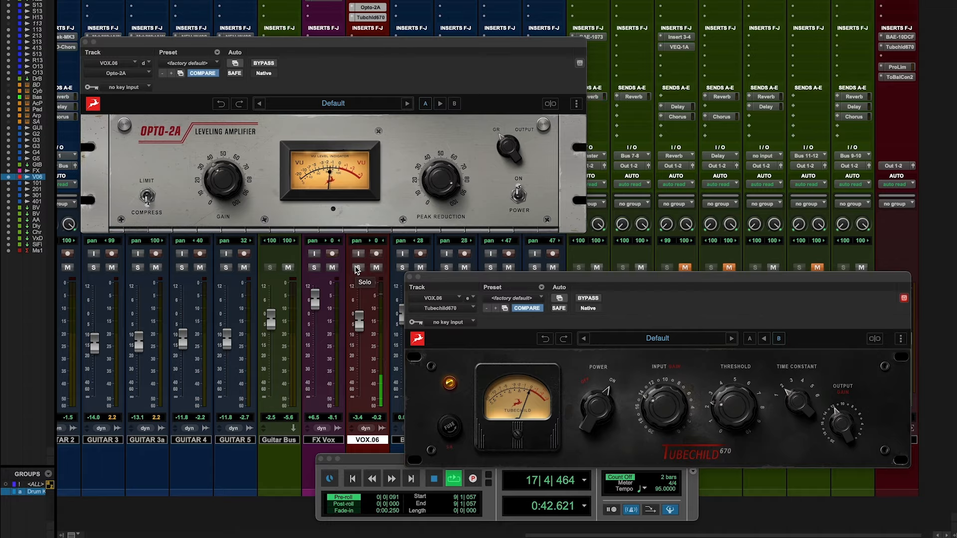
key(space)
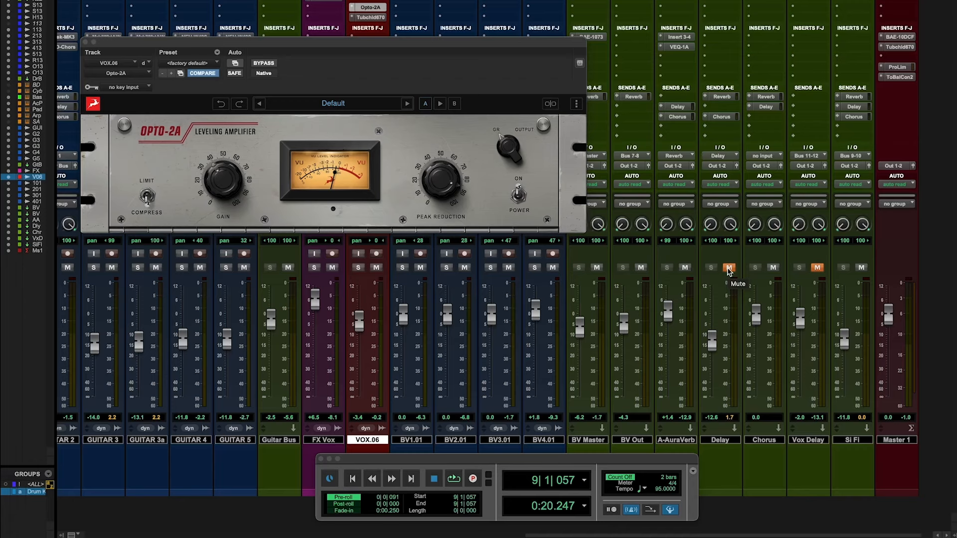
Step: Solo VOX.06 and toggle the Delay and Vox Delay mutes during playback to compare, leaving both effects unmuted
click(728, 268)
click(358, 268)
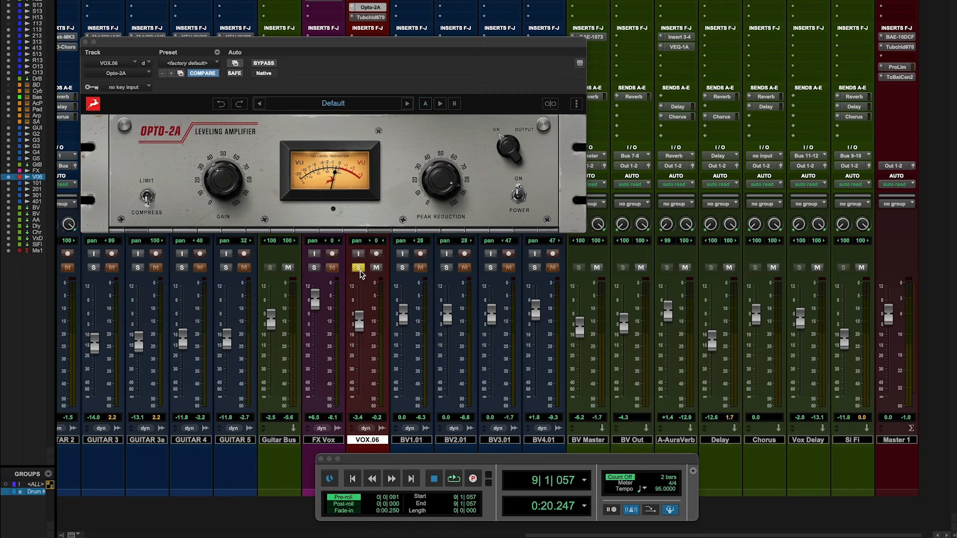
click(818, 268)
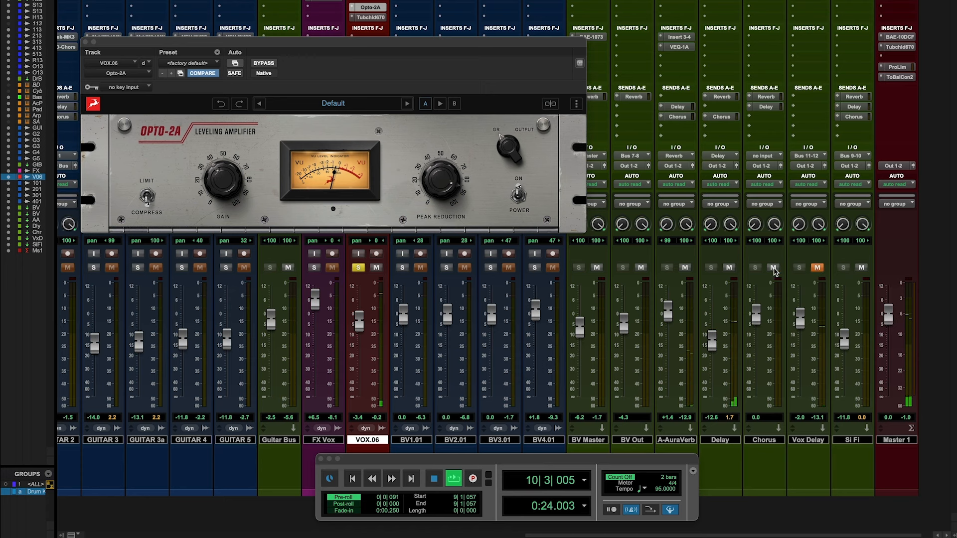
click(686, 268)
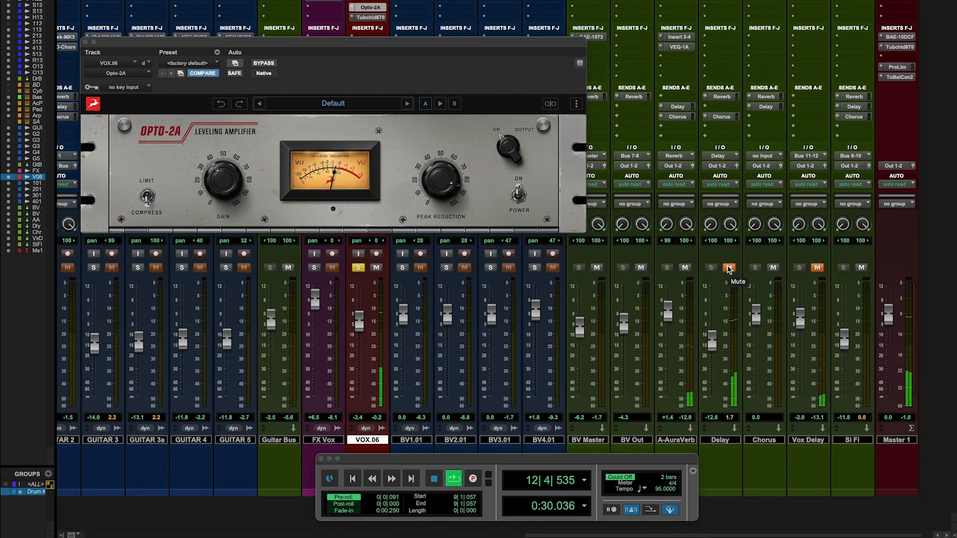
click(817, 268)
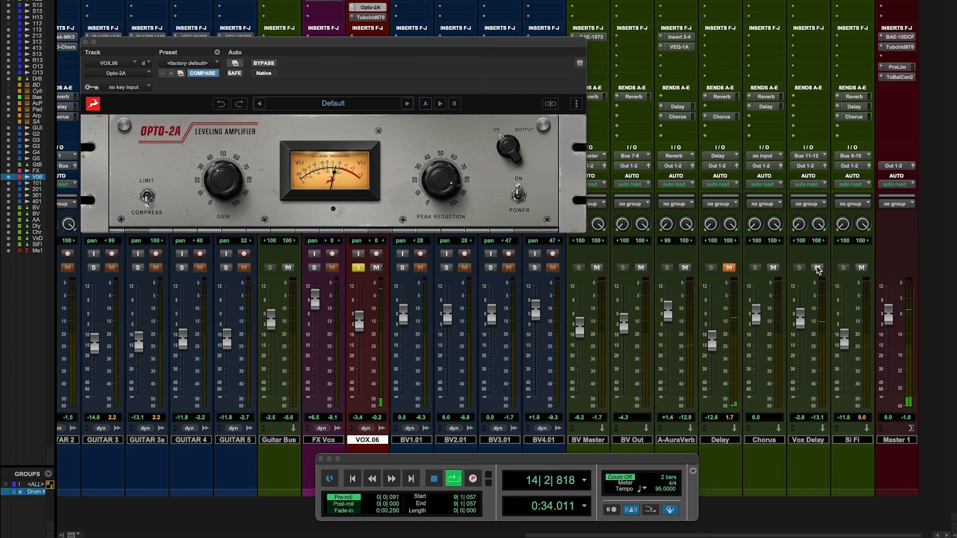
click(729, 268)
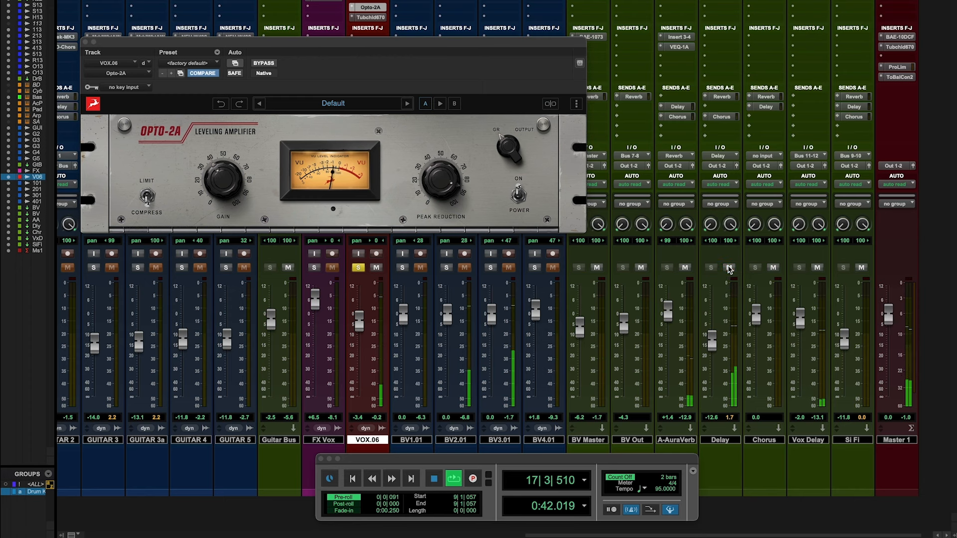
Step: Unsolo VOX.06 to hear it in the full mix, close the Opto-2A window, and stop playback
click(358, 268)
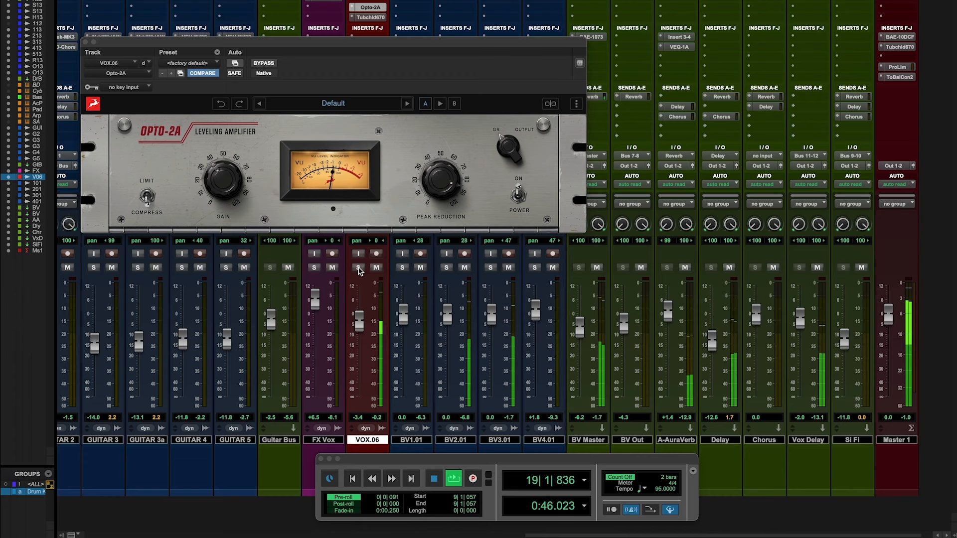
click(86, 43)
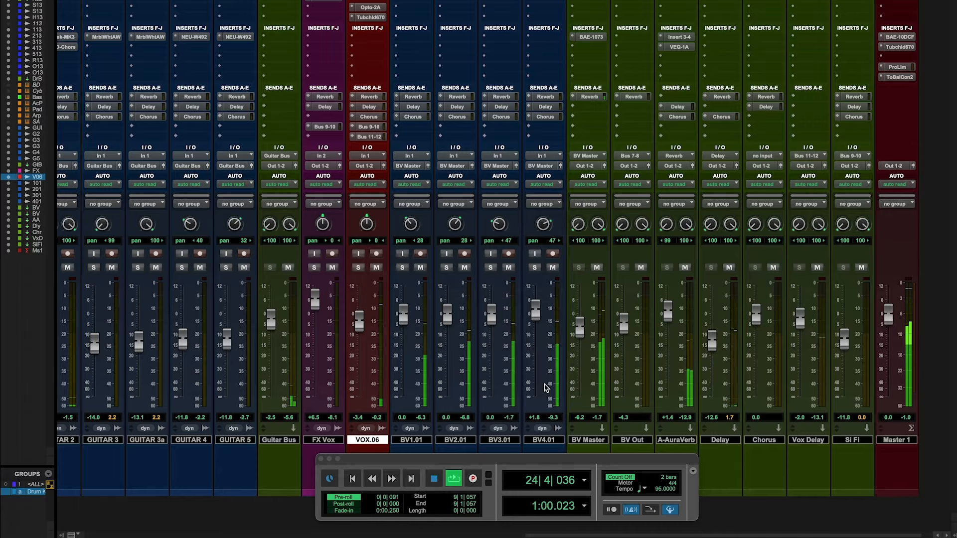
key(space)
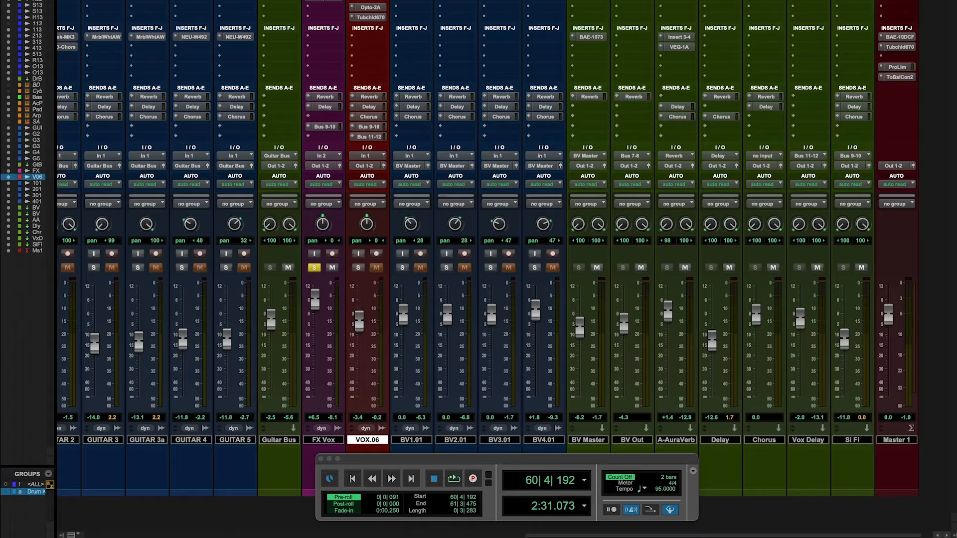
Step: Bypass the plug-in insert on the soloed FX Vox track and play the phrase without it
right_click(321, 3)
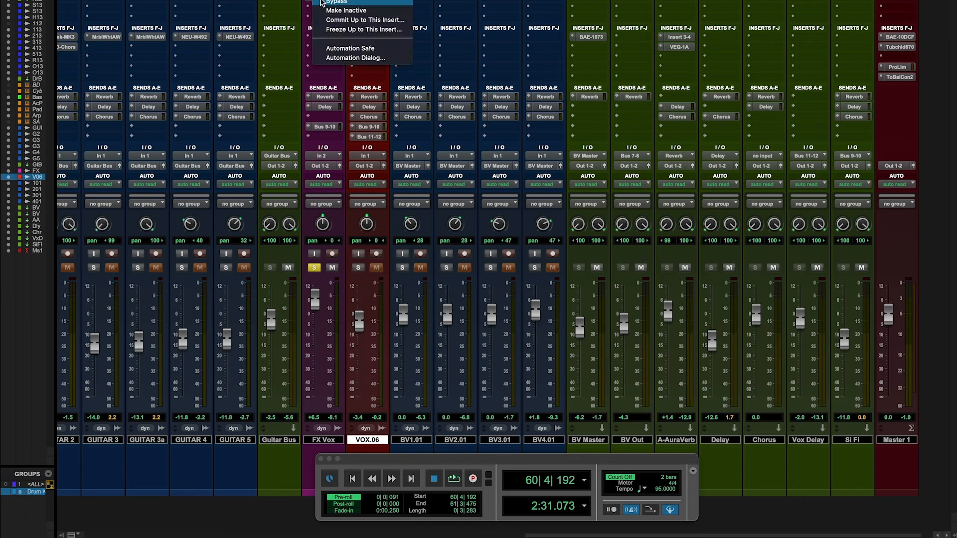
click(328, 2)
key(space)
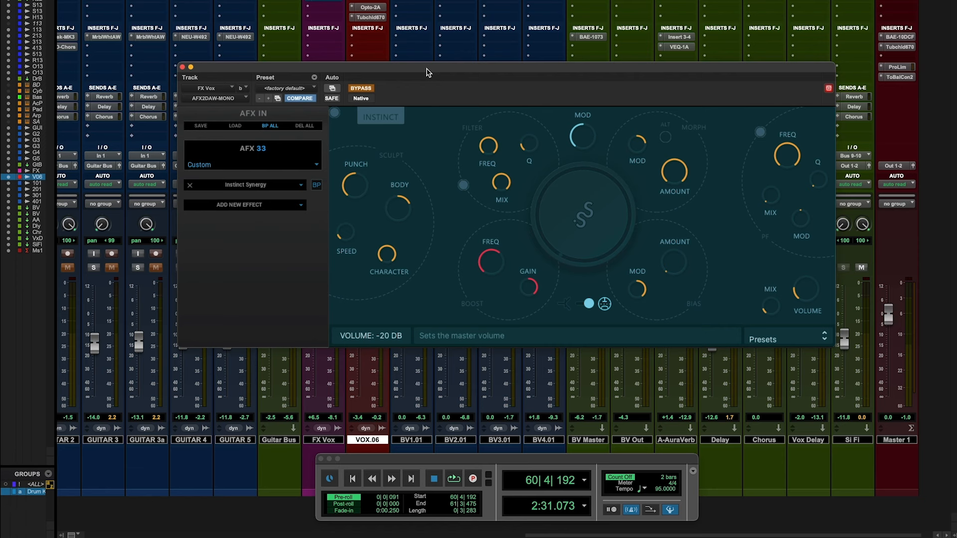
Step: Take the AFX2DAW-MONO insert with Instinct Synergy on FX Vox out of bypass during playback, and stop after listening
key(super+equal)
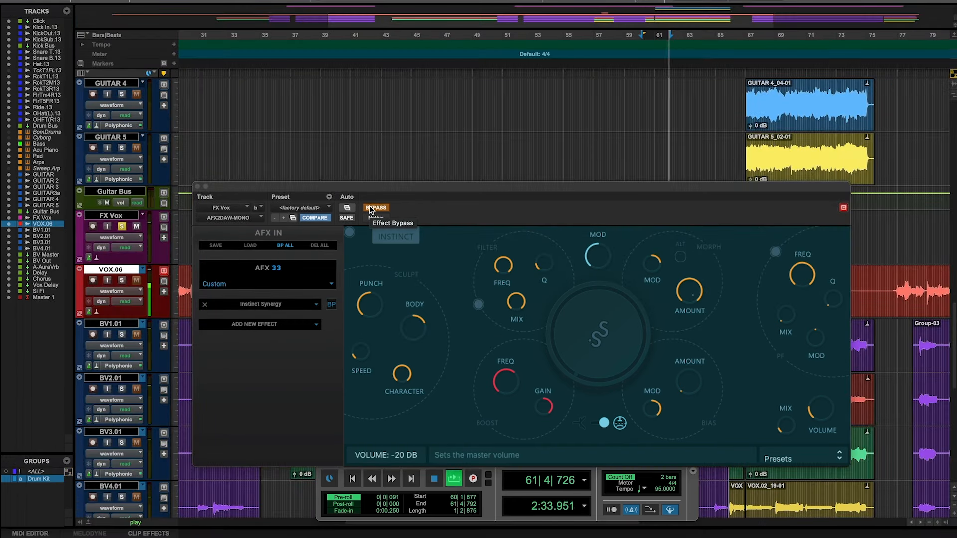
click(373, 208)
key(super+equal)
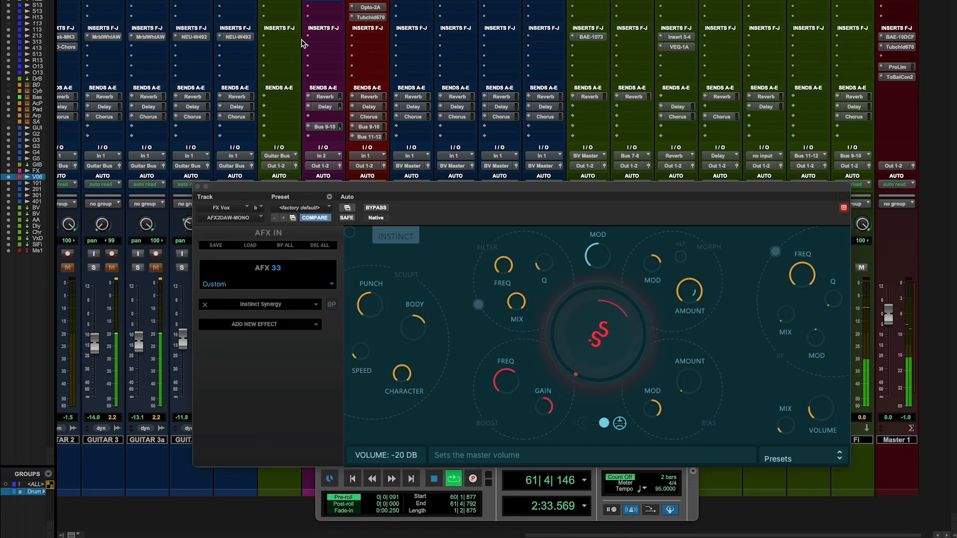
key(space)
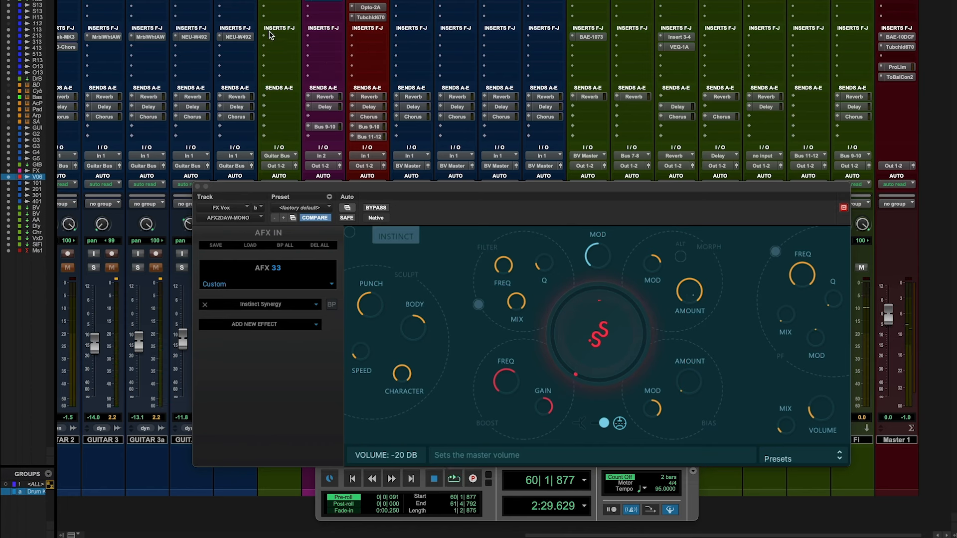
Step: Open VEQ-STU 089 on FX Vox and take it out of bypass during playback
click(324, 2)
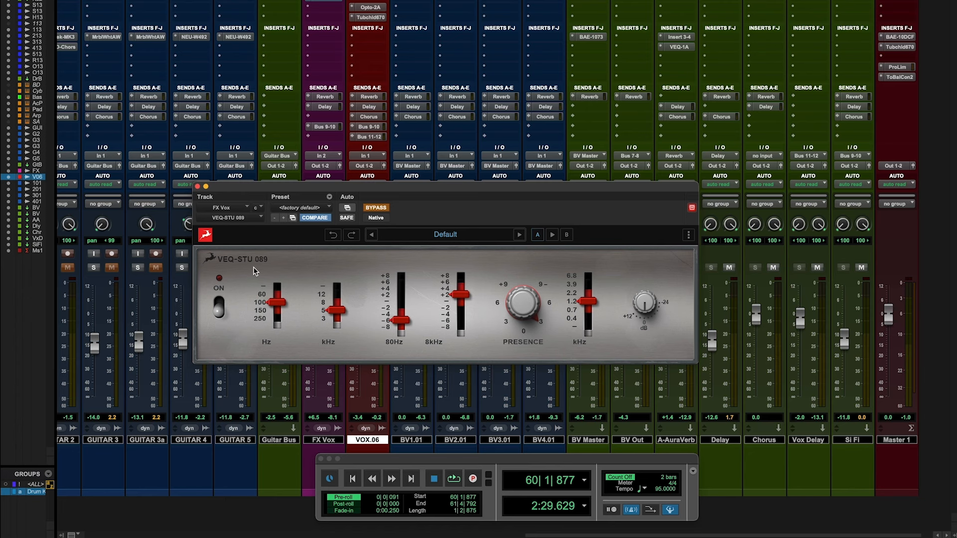
key(space)
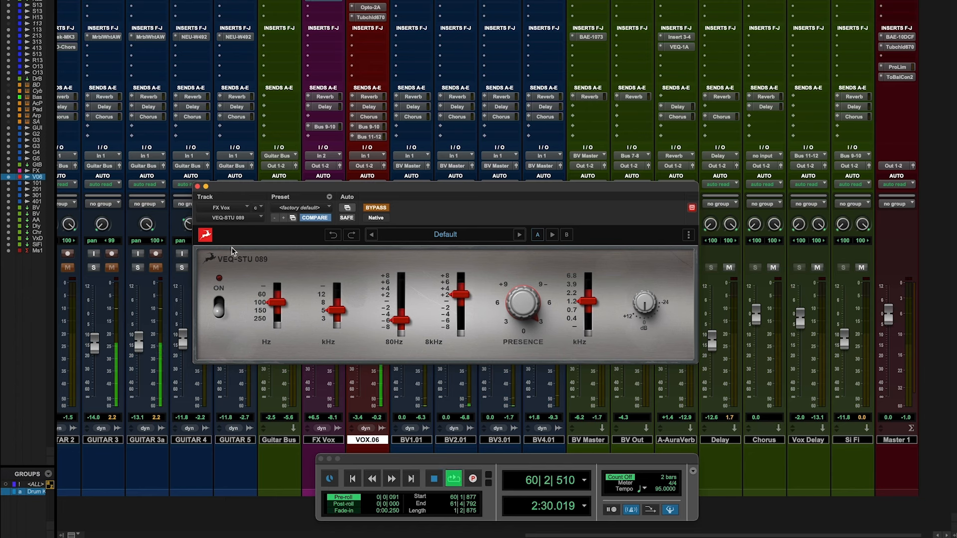
click(375, 208)
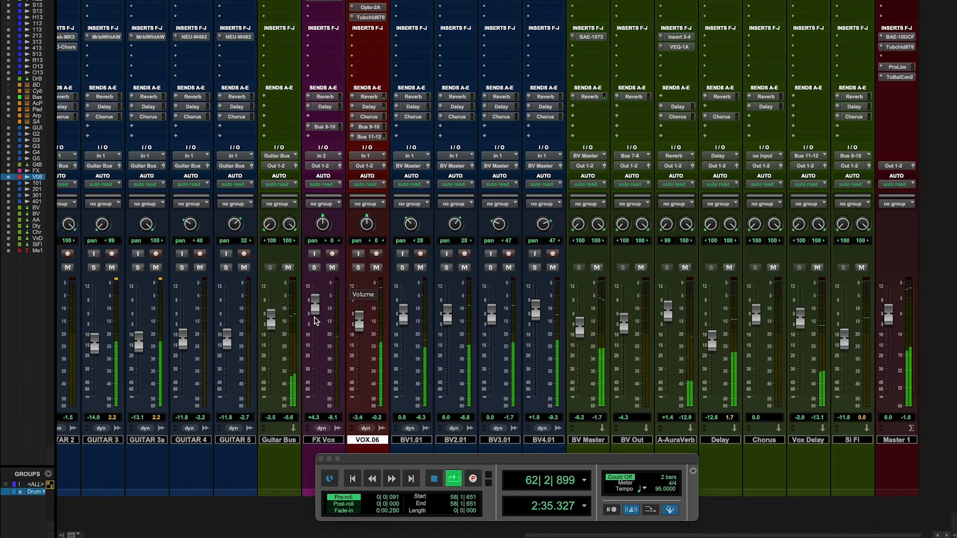
Step: Raise the FX Vox fader to +5.5 dB and restart playback to check its level in the mix
drag(314, 310, 312, 307)
key(space)
key(space)
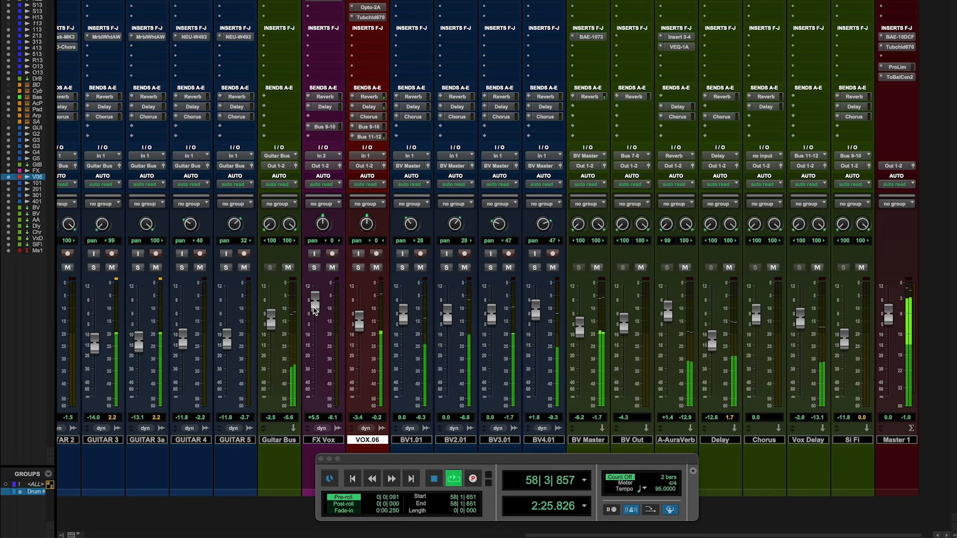